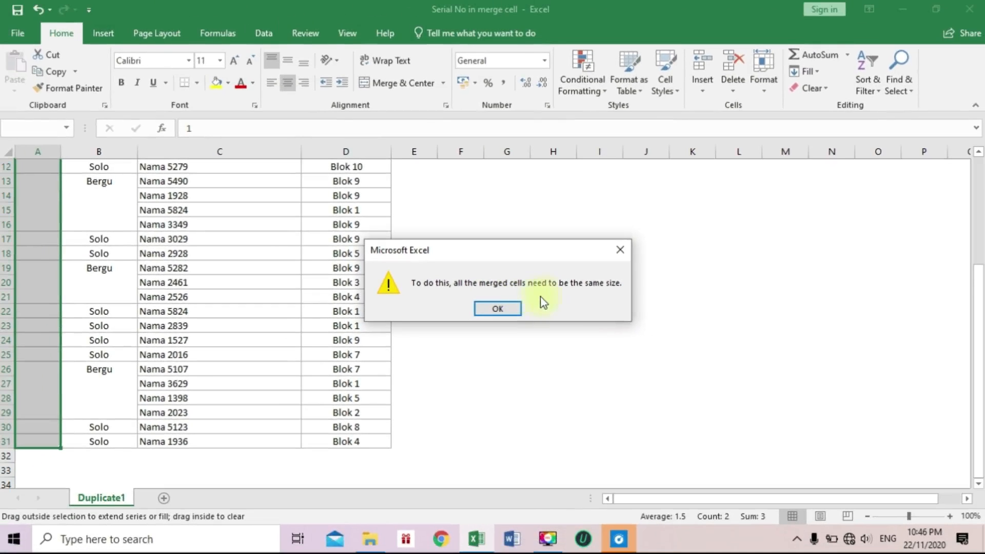
Step: Dismiss the alert and examine how single and merged cells alternate down the Bil column from A5
click(514, 311)
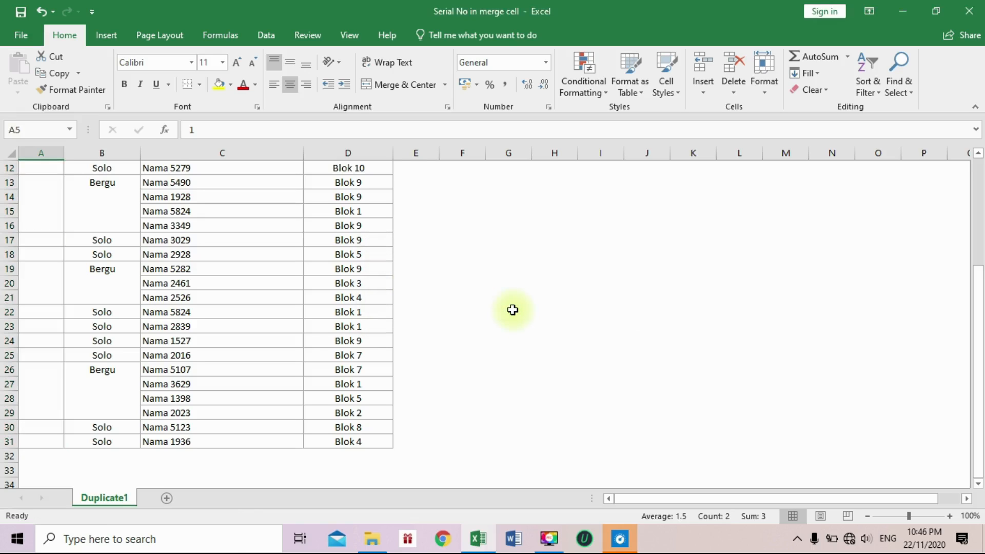
key(Up)
key(Up)
key(Up)
key(Up)
key(Down)
key(Down)
key(Down)
click(45, 260)
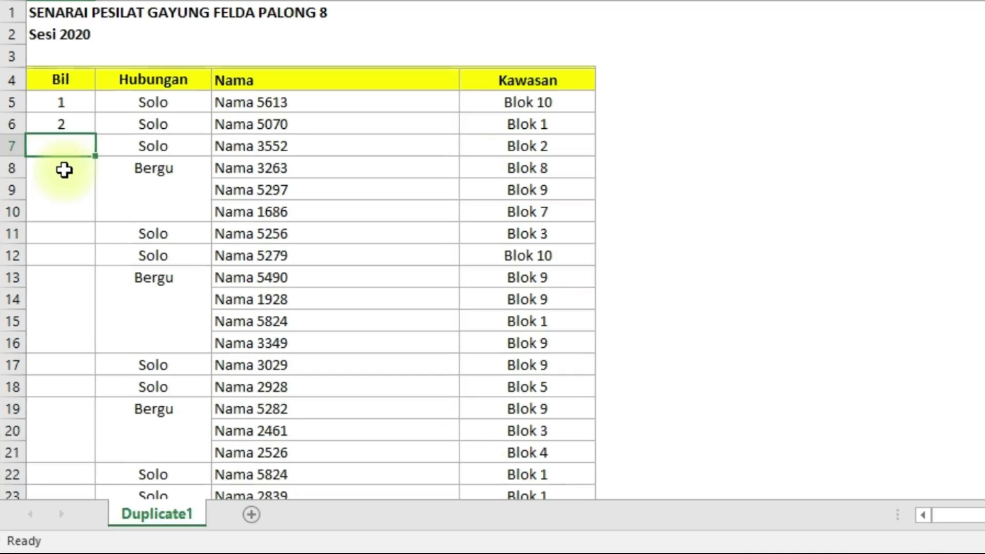
click(58, 211)
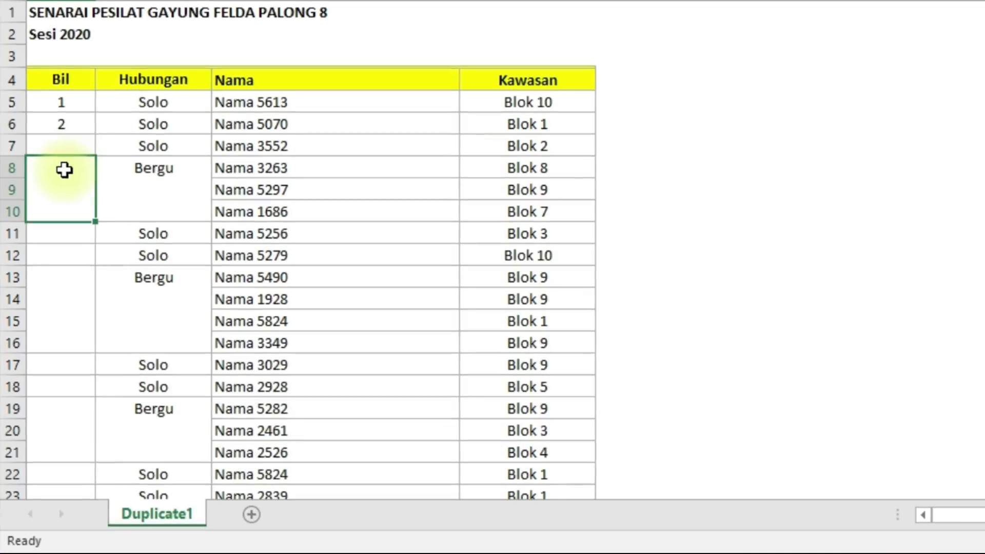
click(58, 101)
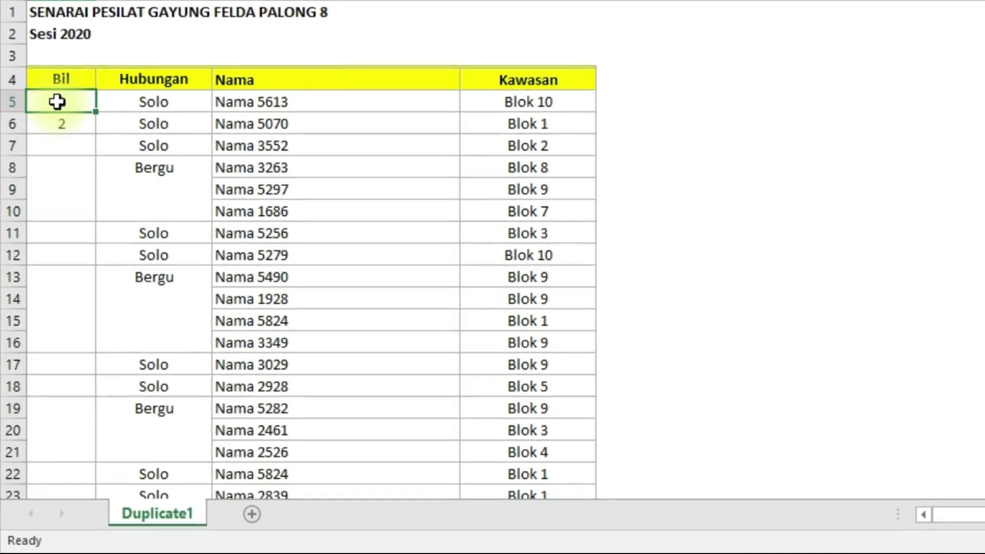
key(Down)
key(Down)
key(Down)
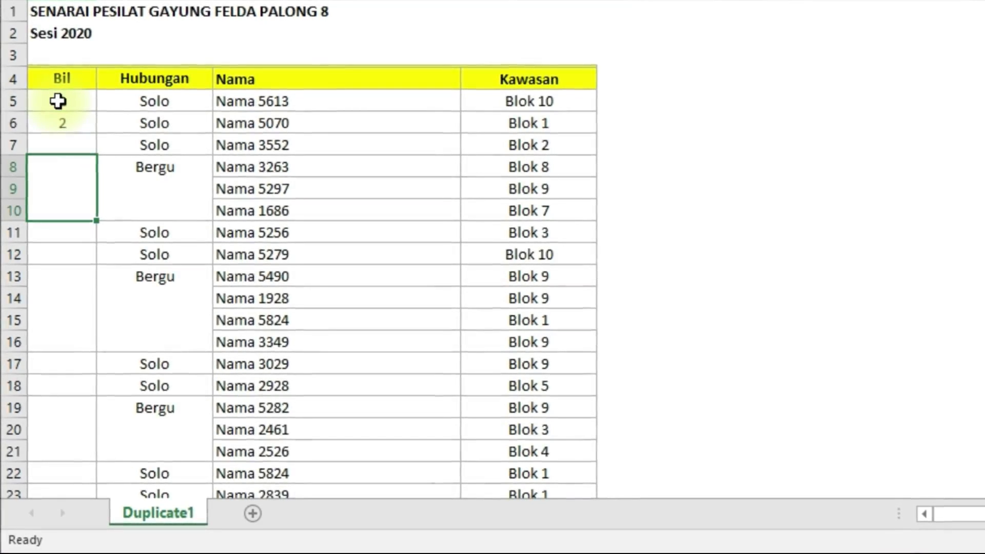
key(Down)
key(Down)
key(Up)
key(Up)
key(Down)
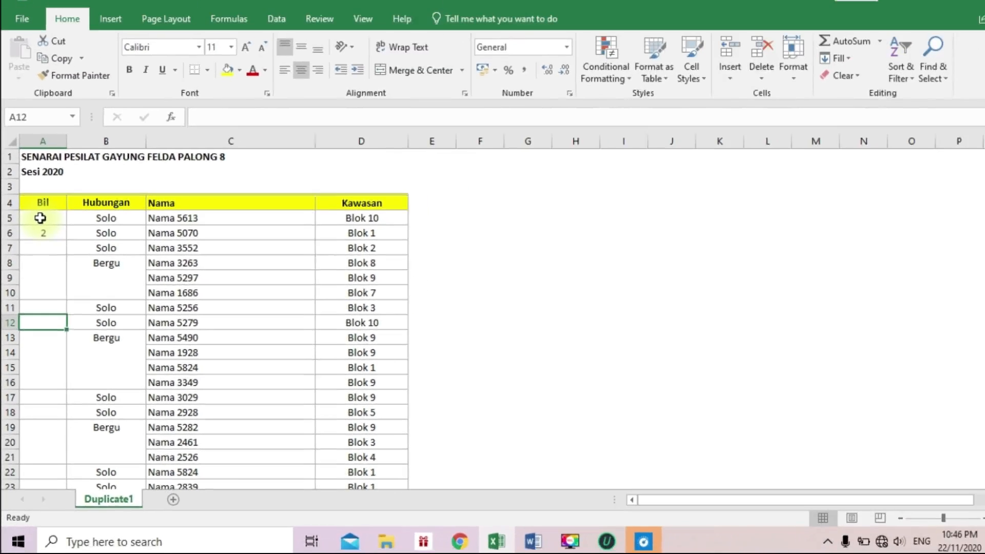
key(Up)
key(Up)
click(39, 227)
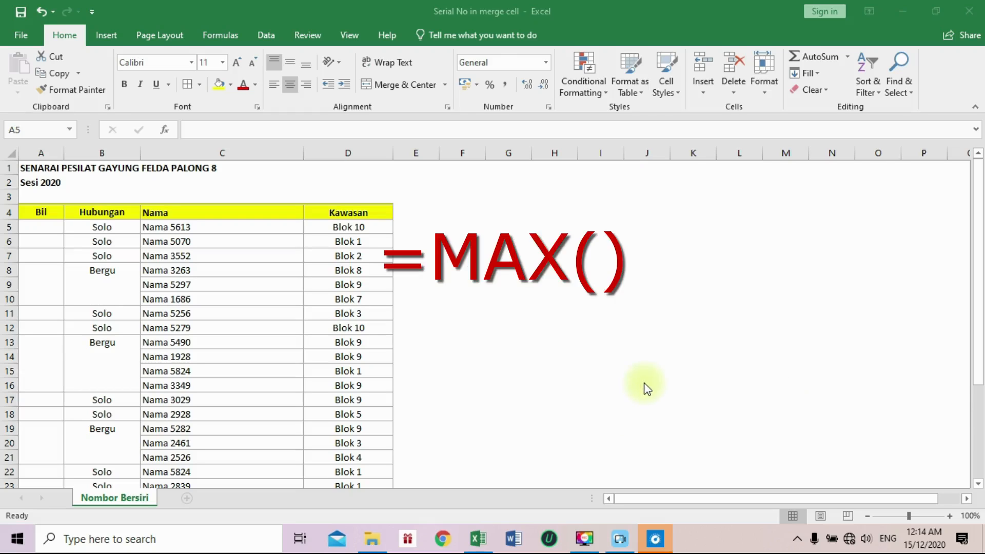
Step: Enter the formula =MAX(A$4:A4)+1 in cell A5, the first cell under the Bil header
click(42, 228)
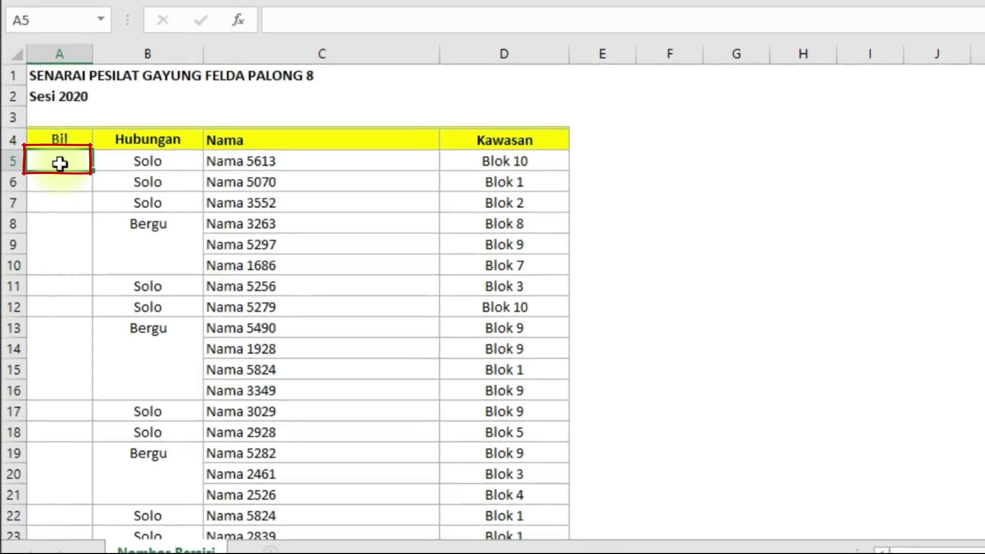
double_click(60, 164)
text(=)
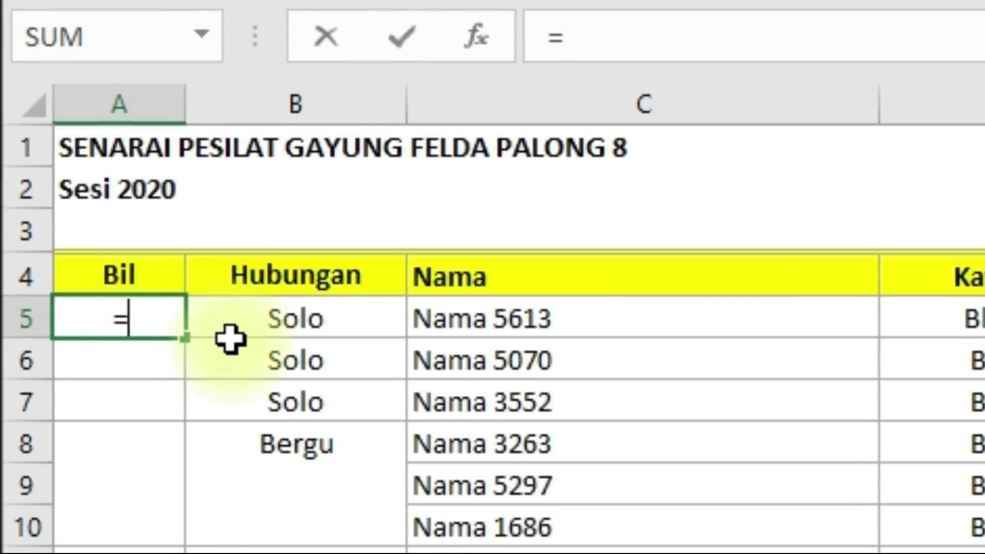
text(M)
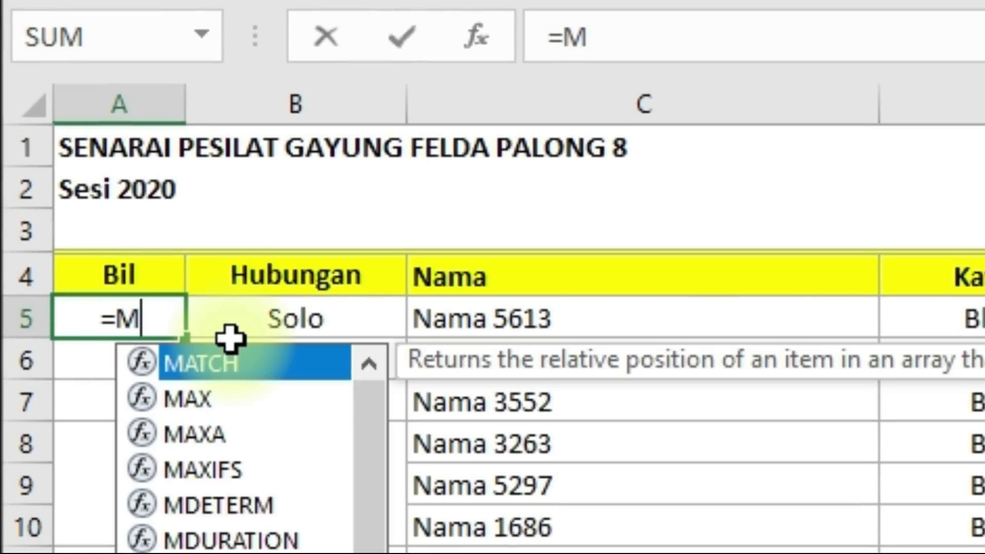
text(AX)
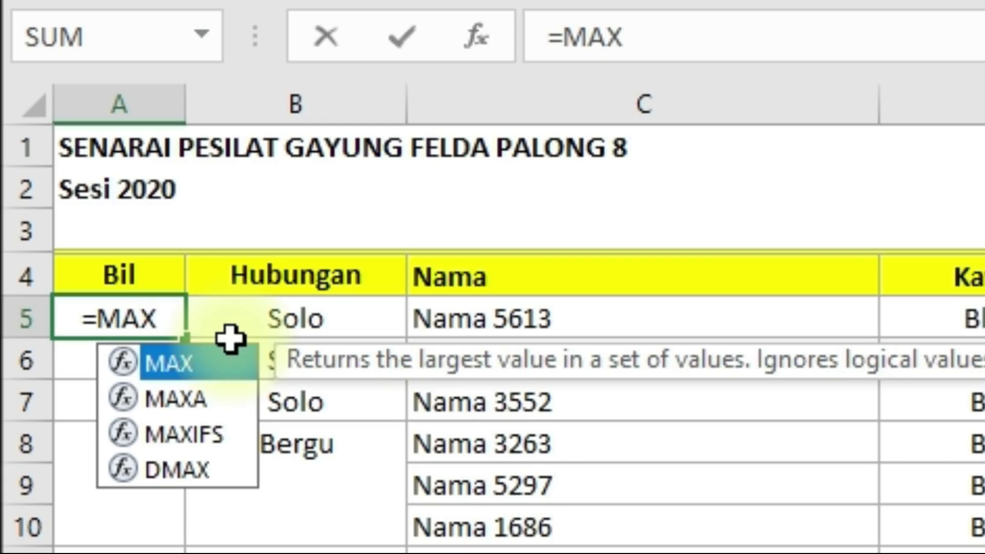
text(()
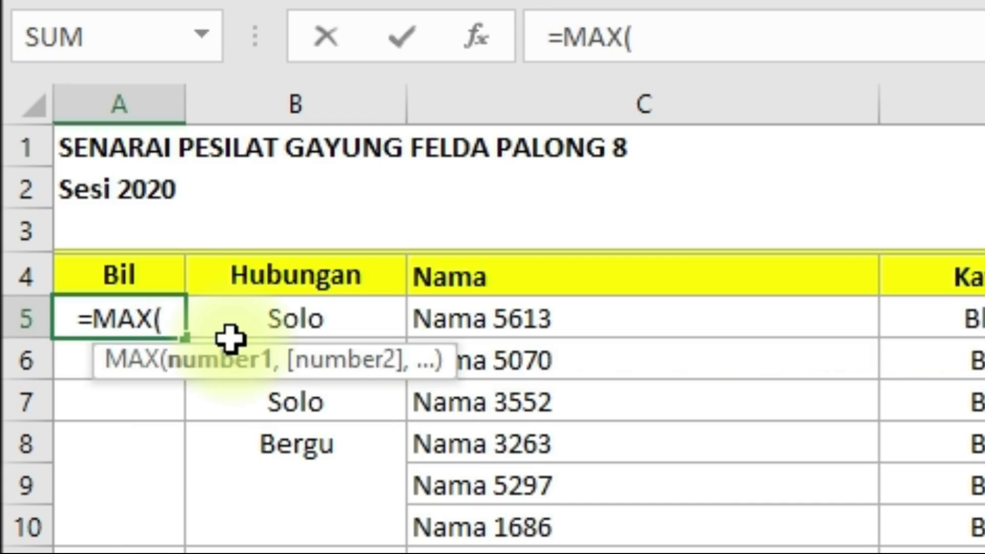
text(A)
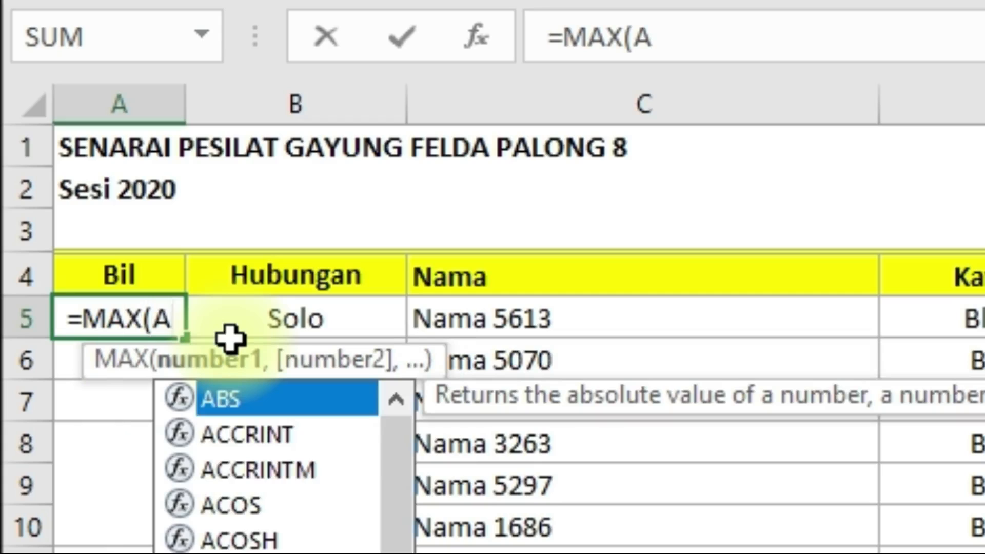
text($)
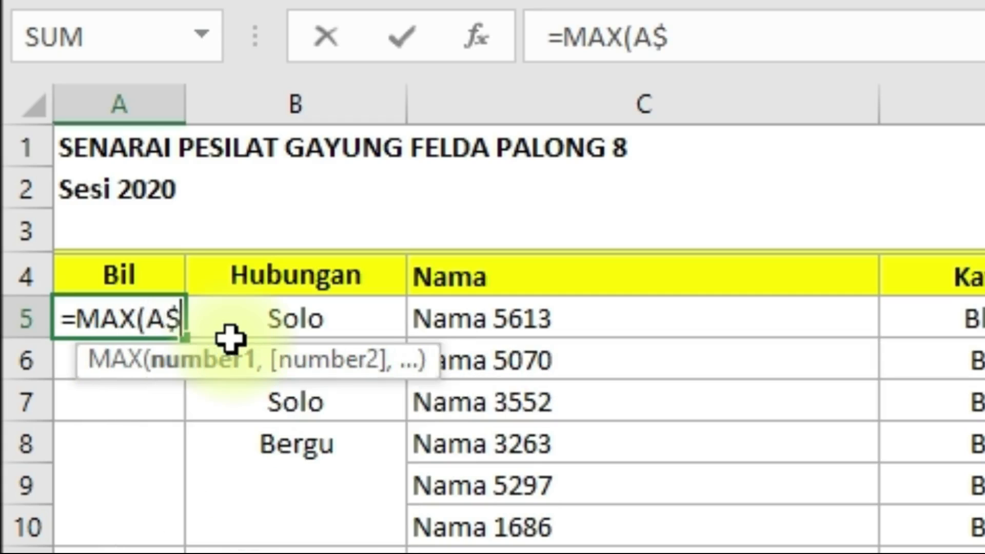
text(4:)
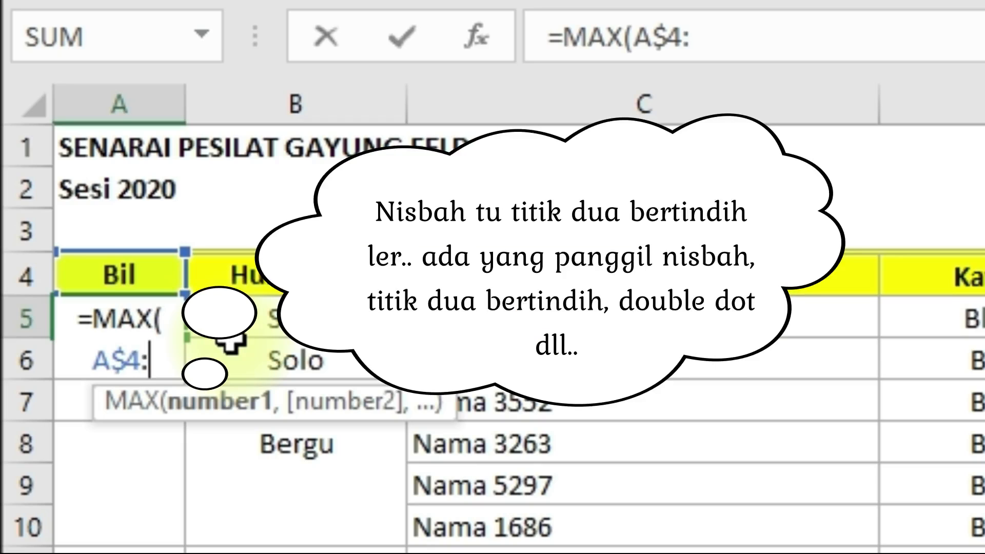
text(A4)
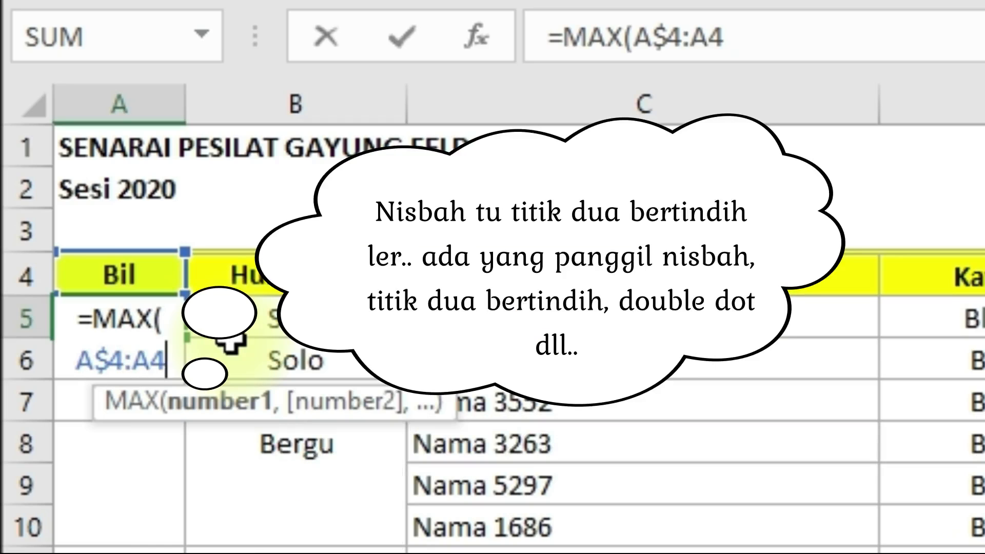
text())
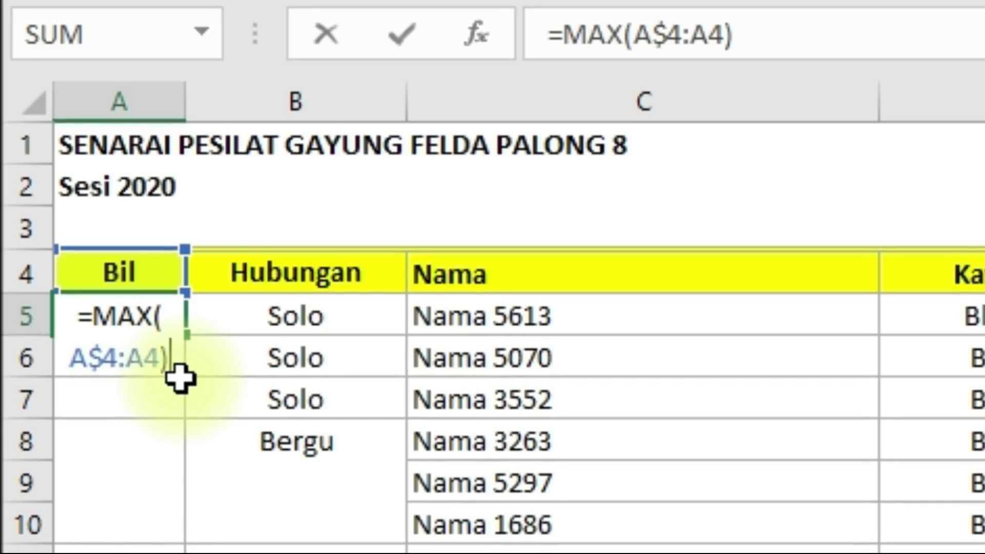
text(+1)
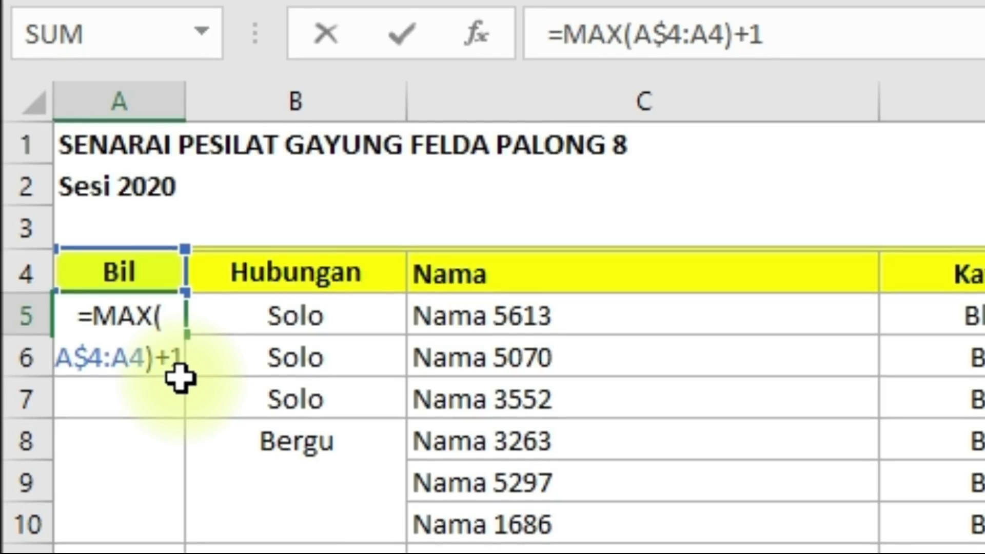
key(Return)
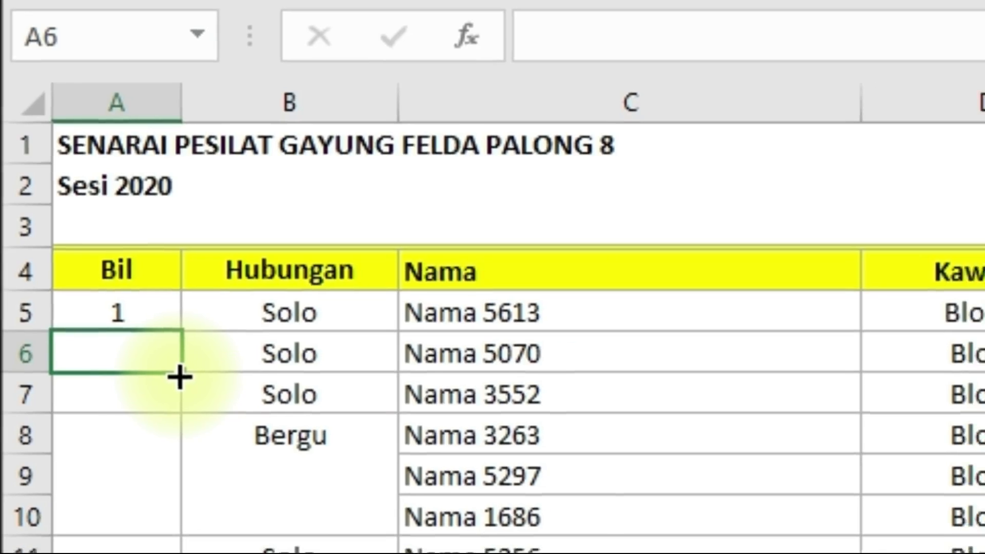
Step: Fill the formula from A5 into all single and merged Bil cells in A5:A31 at once
key(Up)
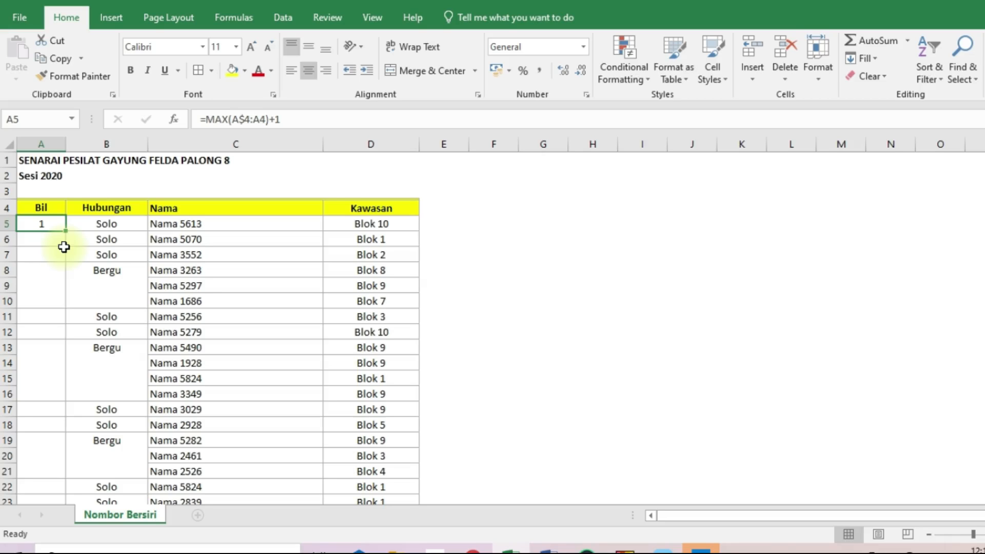
key(shift+Down)
key(shift+Down)
key(shift+Down)
key(shift+Down)
key(shift+Down)
key(shift+Down)
key(shift+Down)
key(shift+Down)
key(shift+Down)
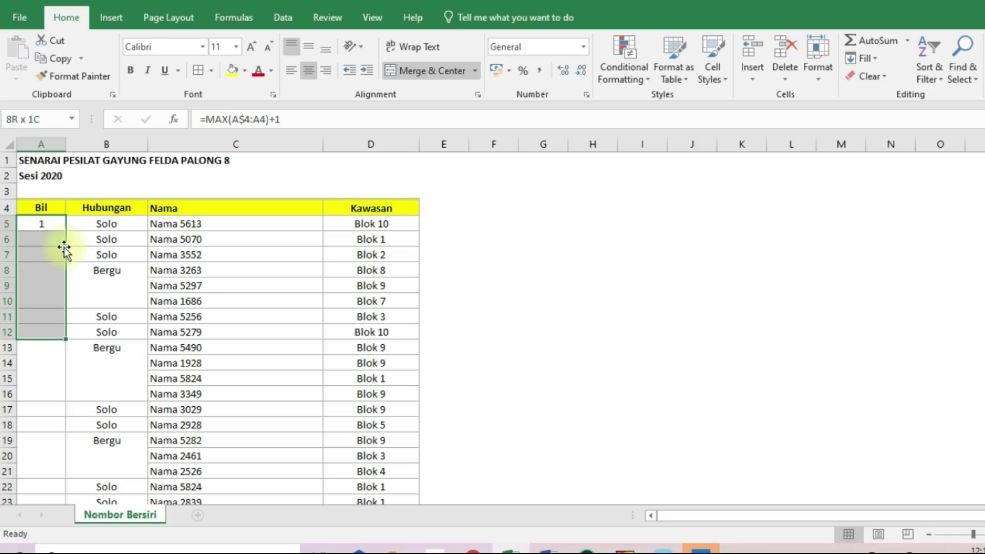
key(shift+Down)
key(shift+Down)
key(shift+Down)
key(shift+Down)
key(shift+Down)
key(shift+Down)
key(shift+Down)
key(shift+Down)
key(shift+Down)
key(shift+Down)
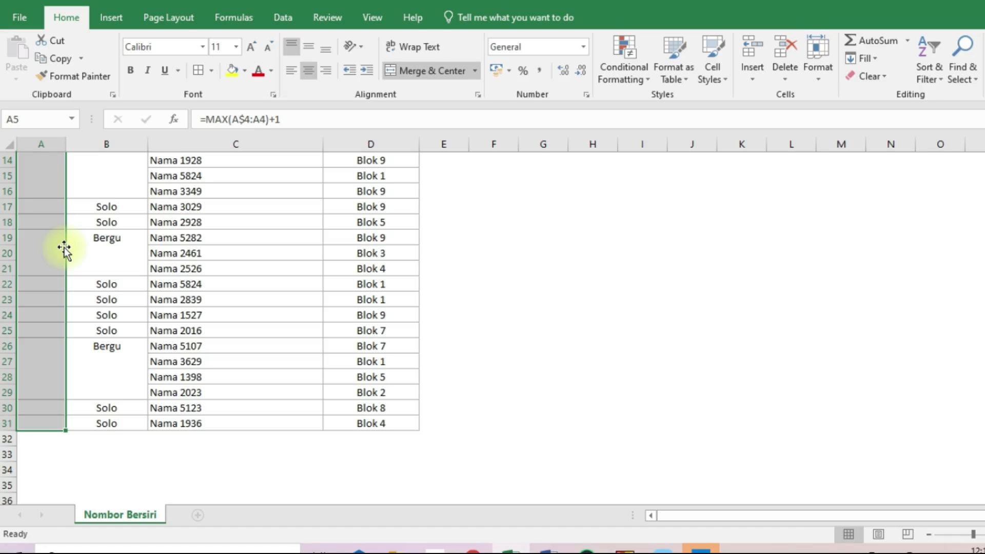
scroll(64, 250, up, 4)
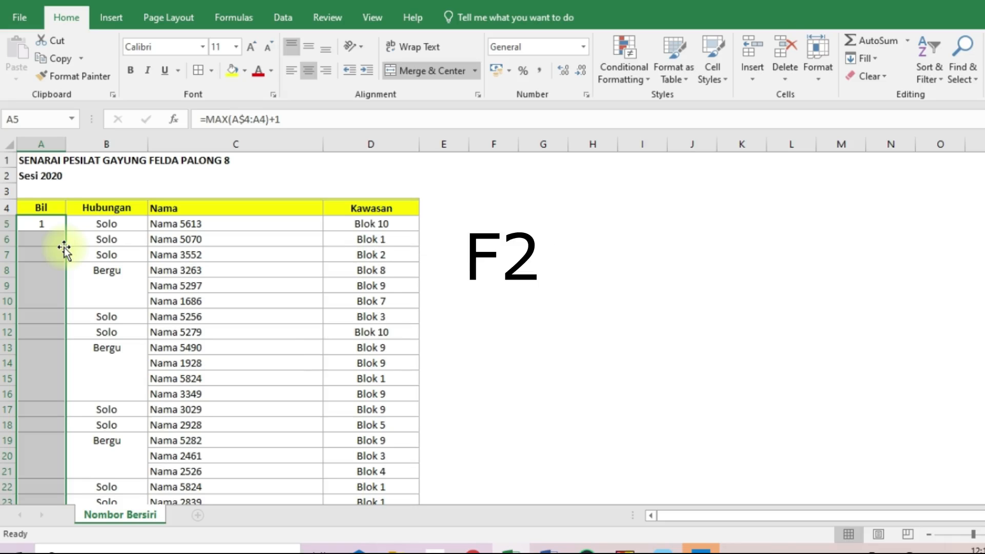
key(F2)
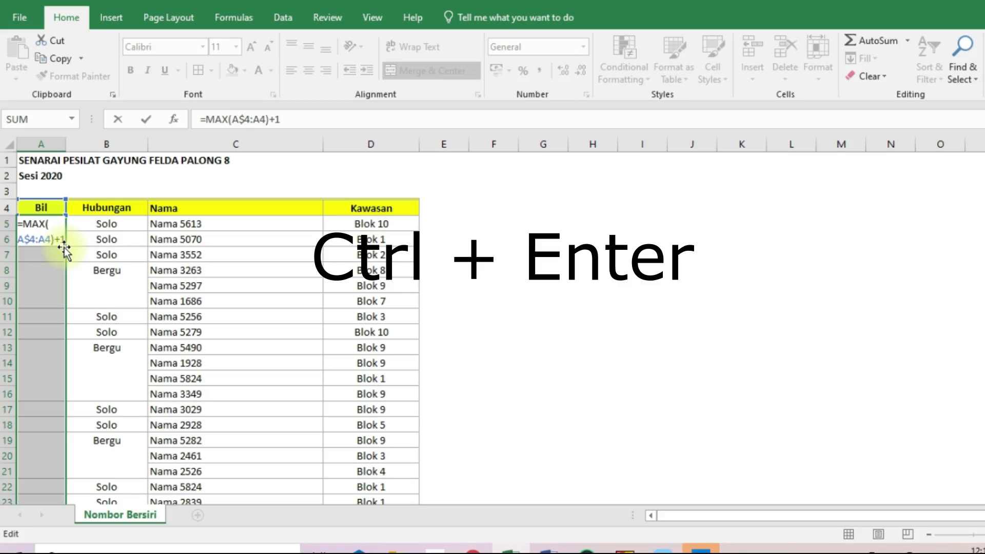
key(ctrl+Return)
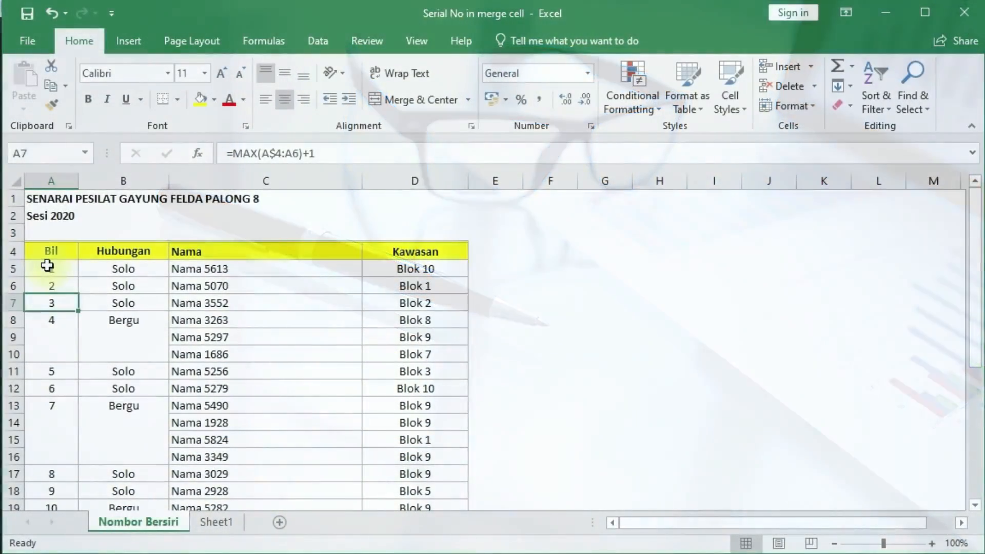
Step: On Sheet1, enter =MAX(B4:B10) in cell B12 to find the largest value of the Contoh 1 list
click(48, 265)
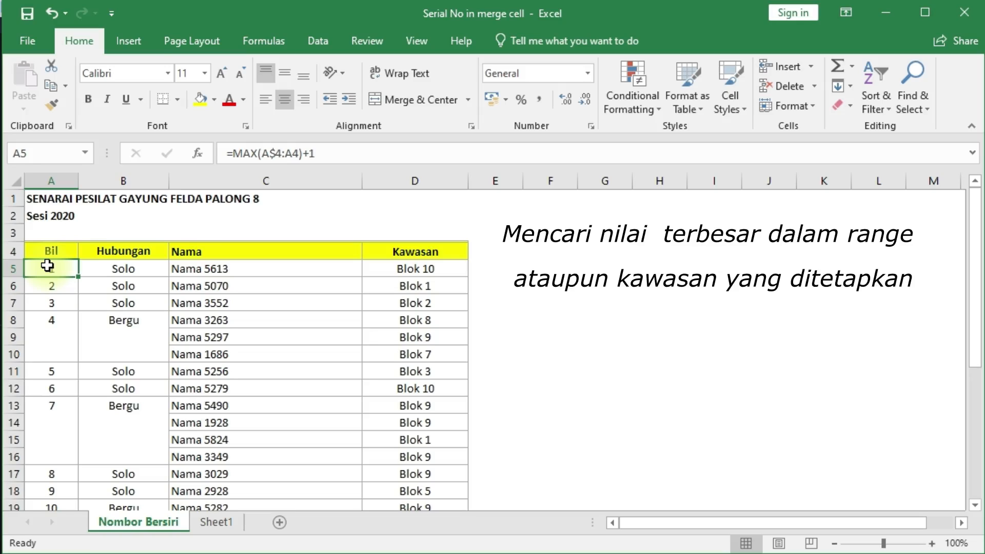
click(214, 523)
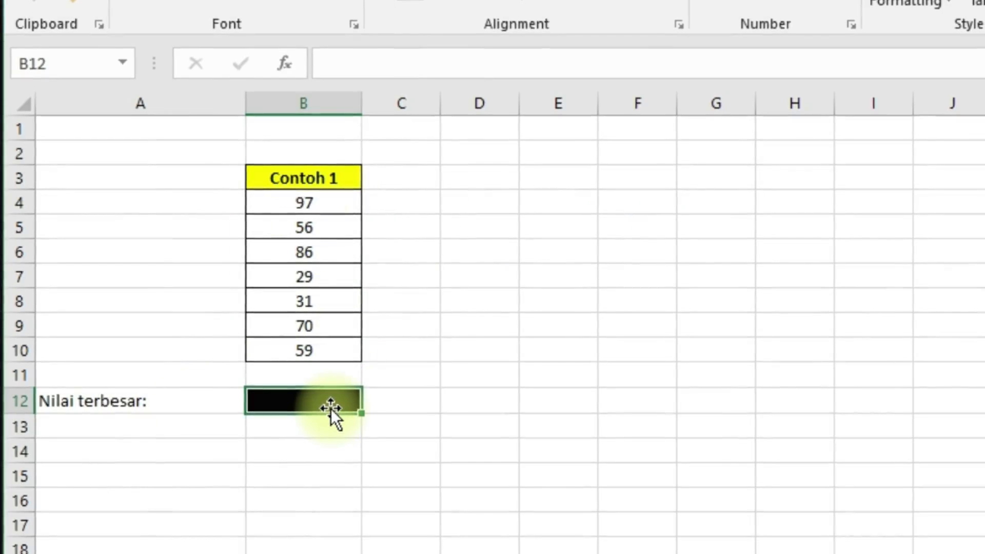
text(=M)
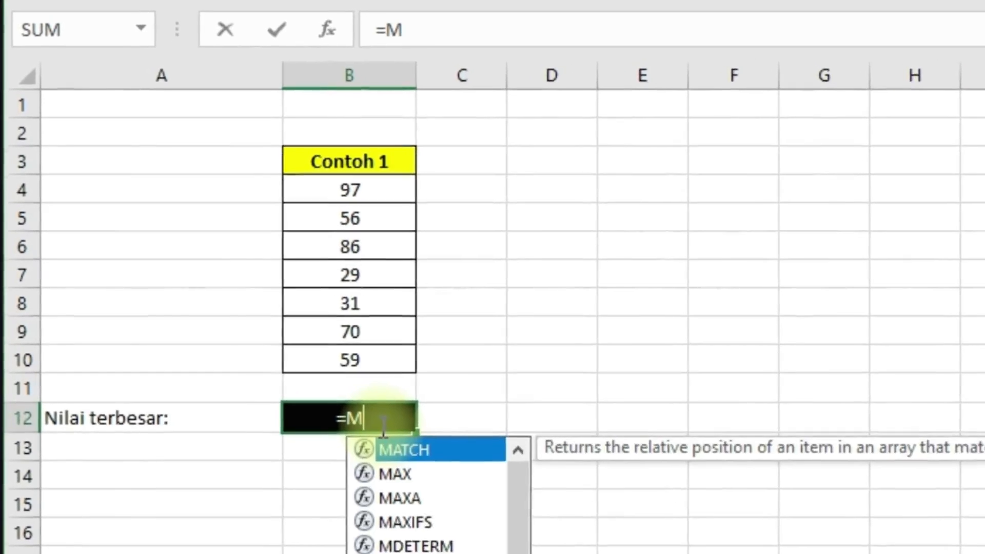
text(AX)
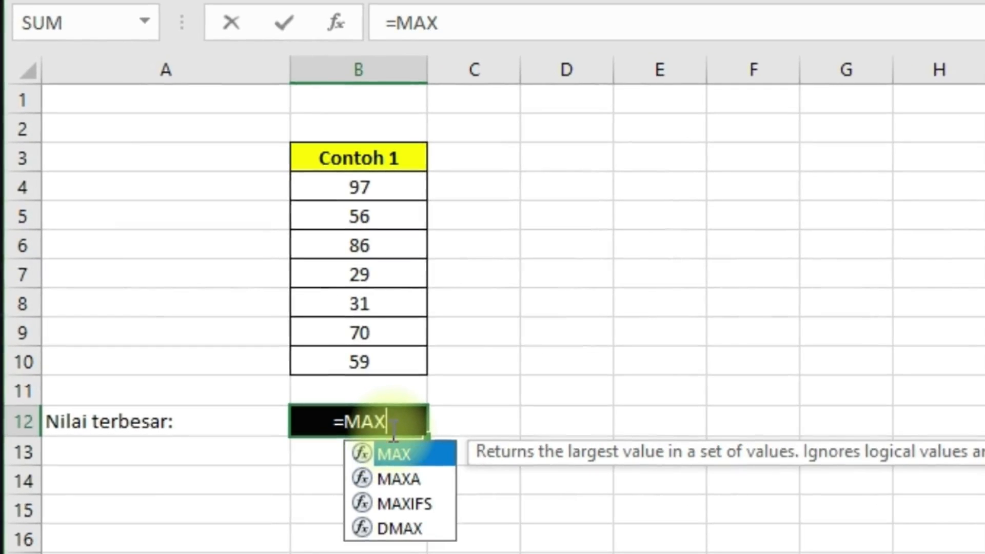
text(()
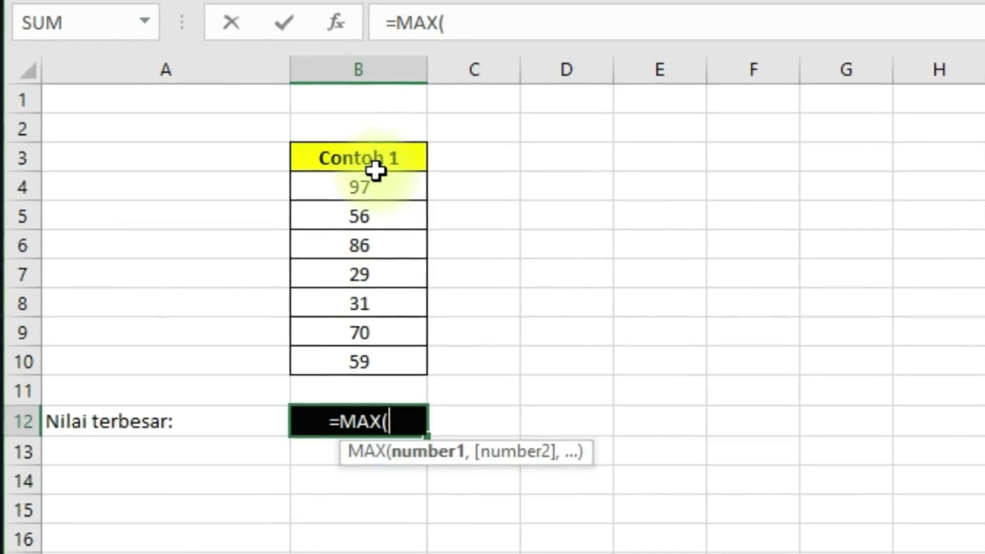
drag(376, 185, 376, 363)
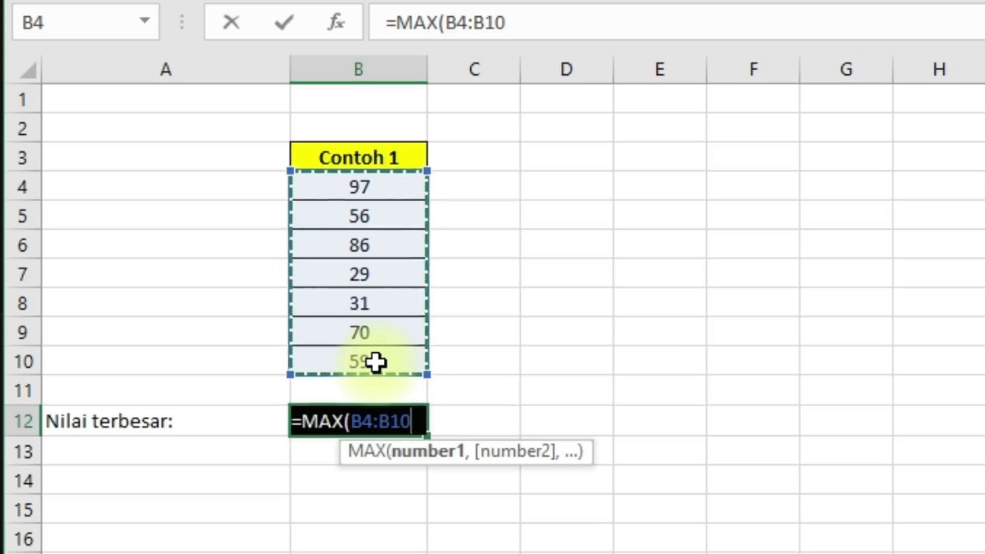
text())
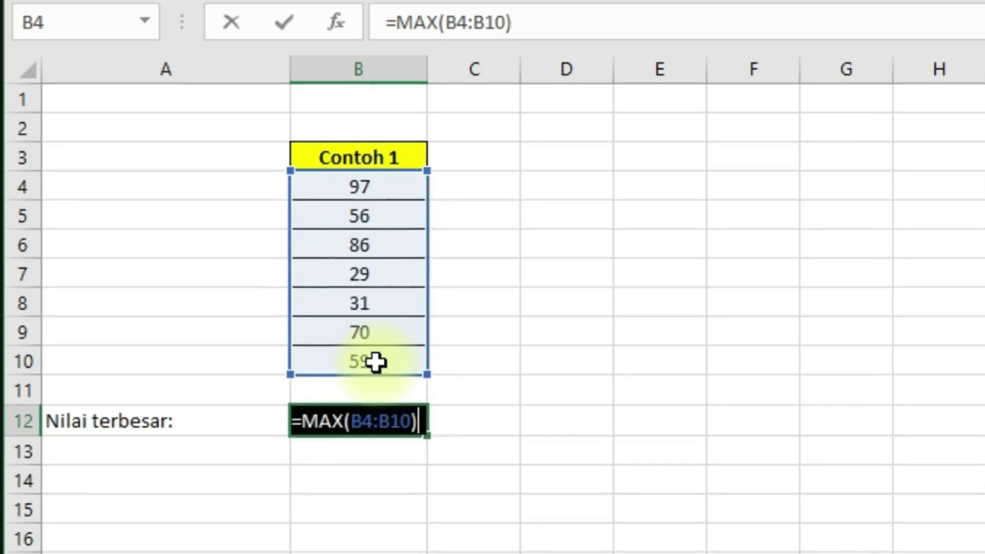
key(Return)
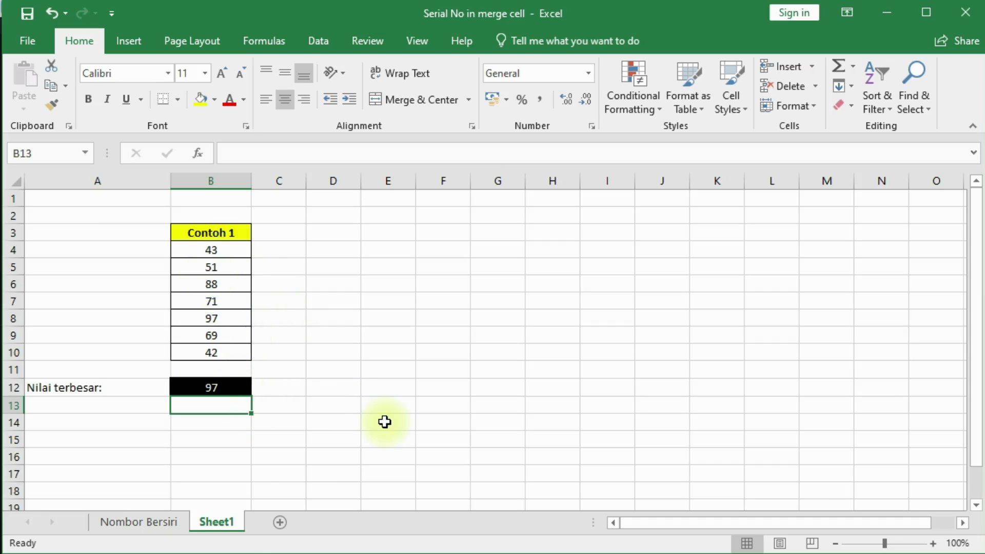
Step: Recalculate the sheet several times to regenerate the Contoh 1 numbers and test the maximum formula in B12
key(F9)
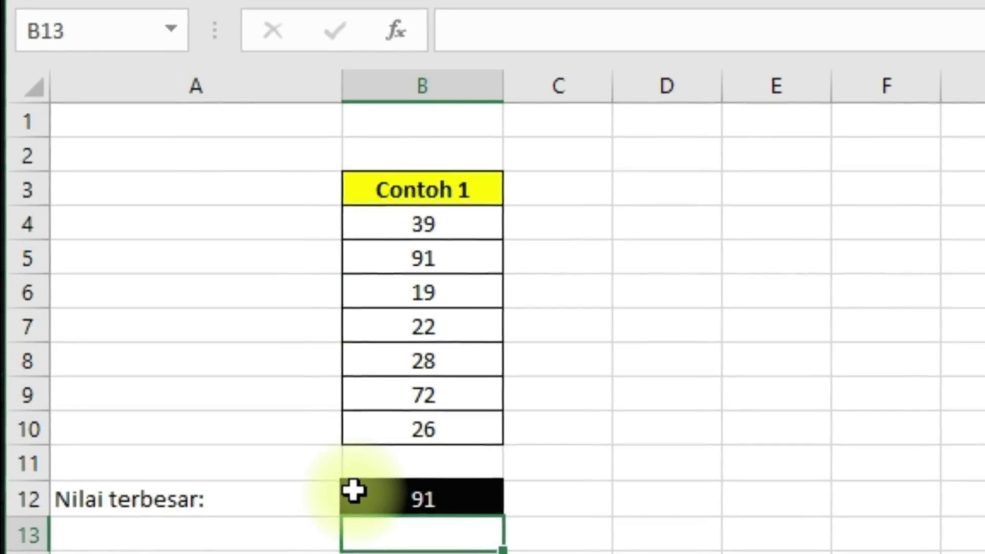
key(F9)
key(F9)
key(F9)
key(F9)
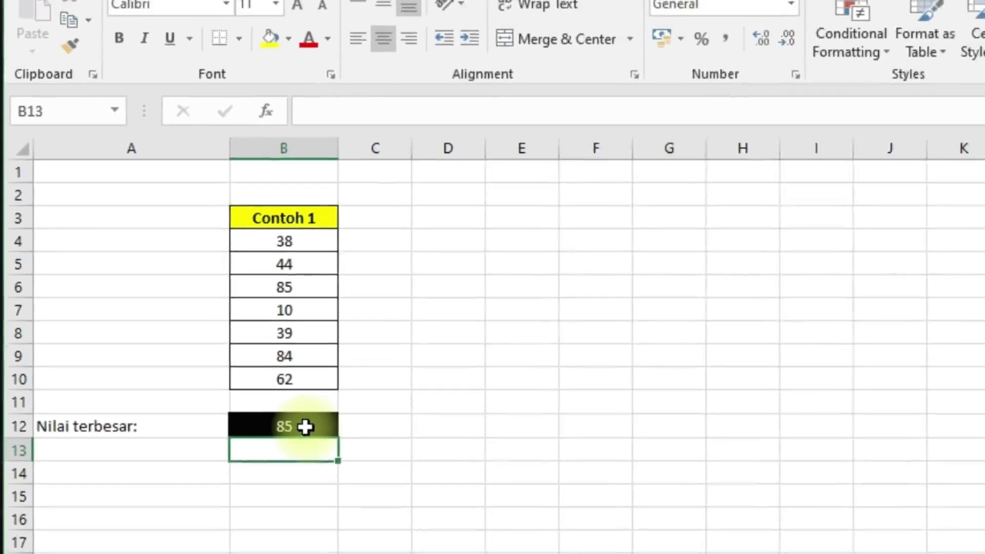
Step: Extend the Contoh 1 list in B3:B10 across to column H to create Contoh 2 to Contoh 7
click(305, 427)
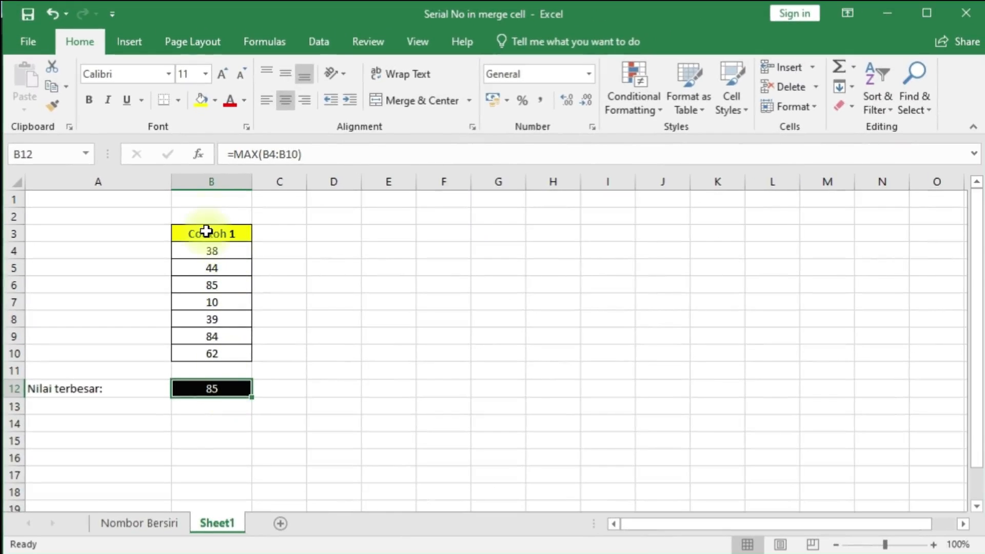
click(276, 218)
drag(206, 232, 202, 355)
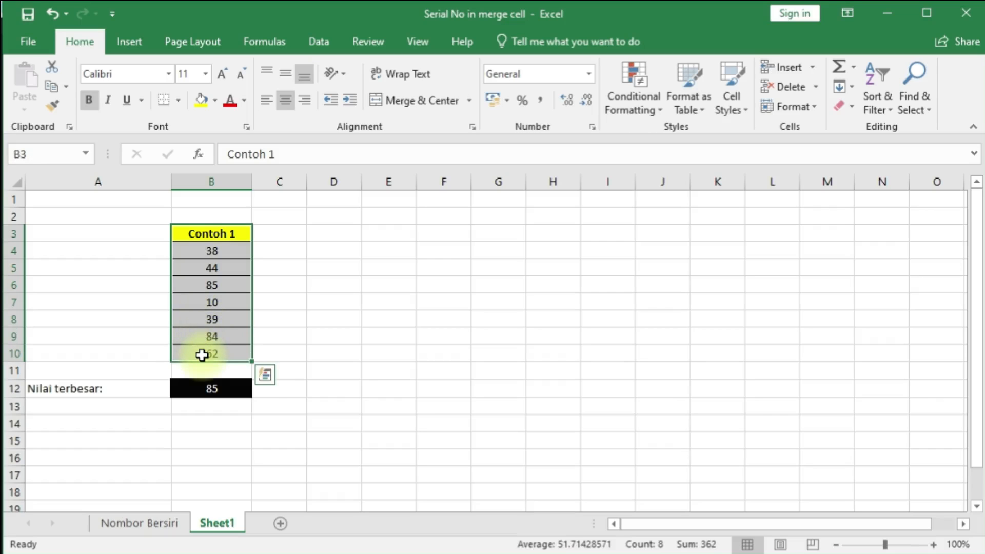
drag(253, 359, 560, 371)
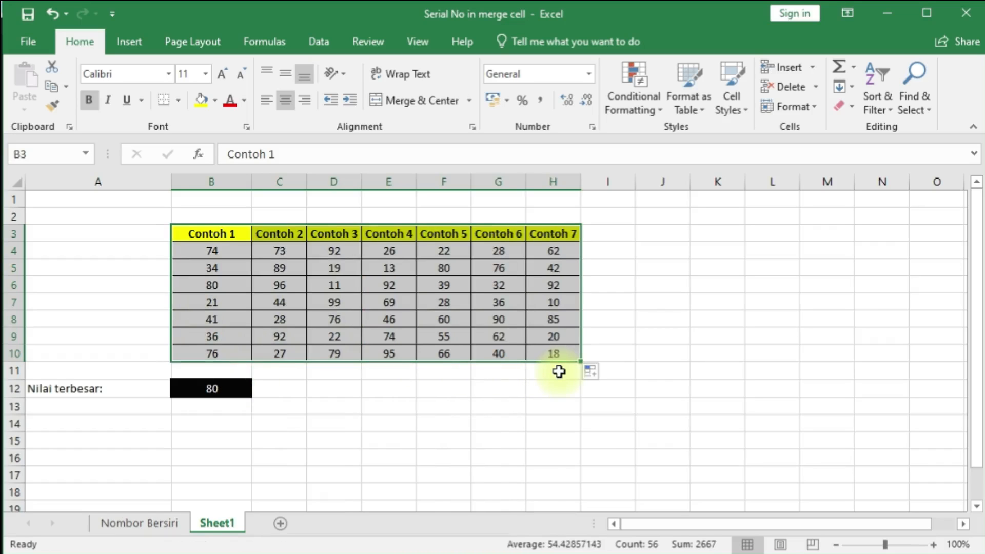
Step: Examine the formulas in B12 and B4, and compare the Contoh 1 range B4:B10 with the whole number block B4:H10
click(220, 391)
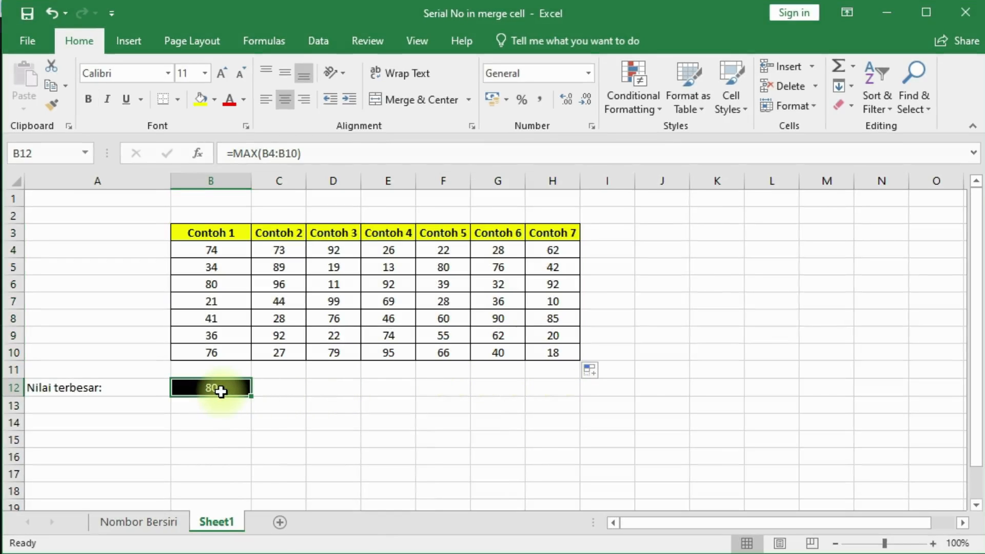
click(200, 251)
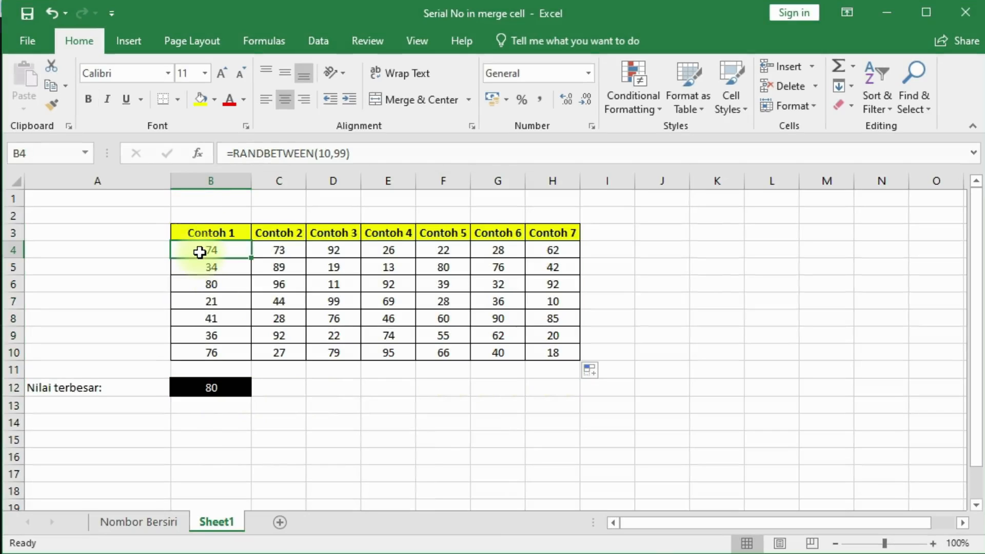
click(210, 390)
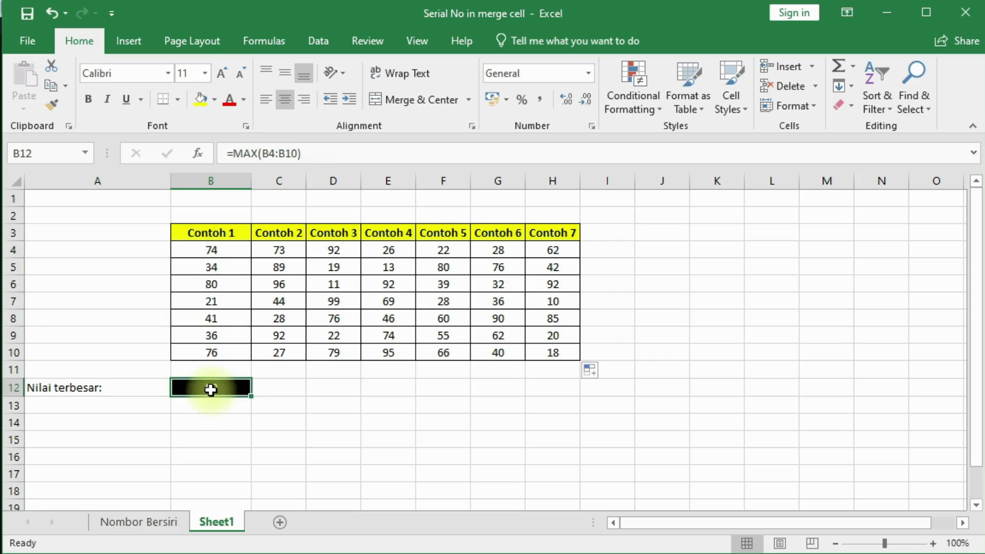
click(215, 247)
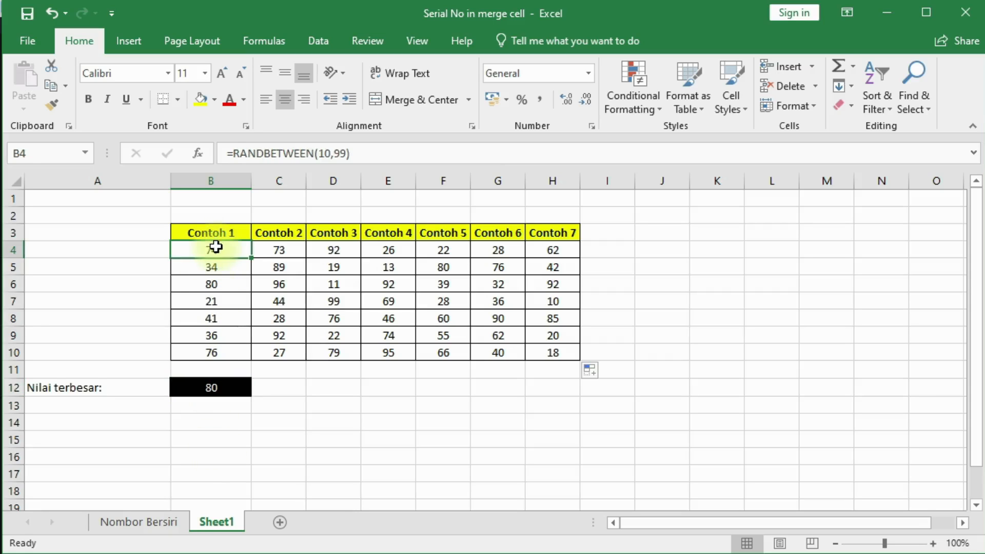
click(217, 386)
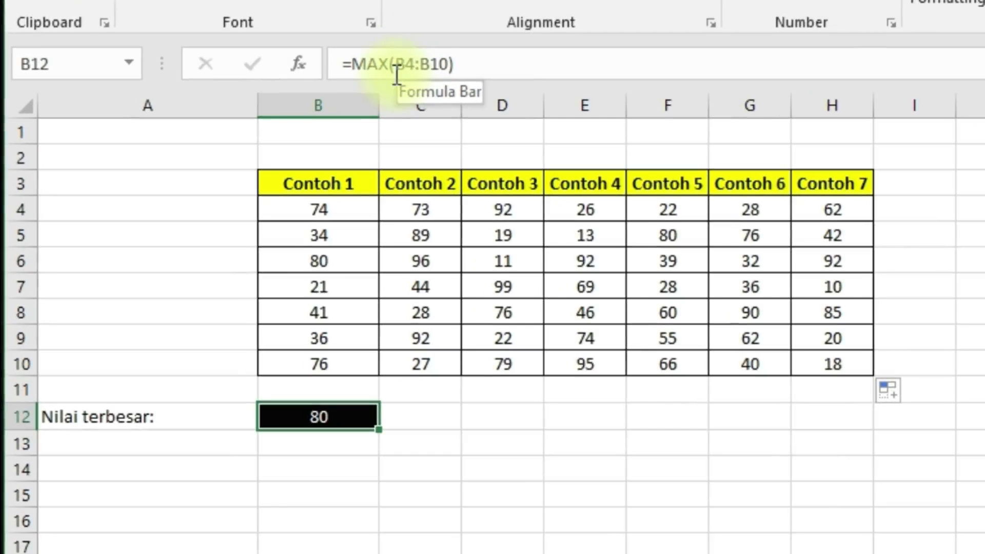
drag(325, 211, 329, 365)
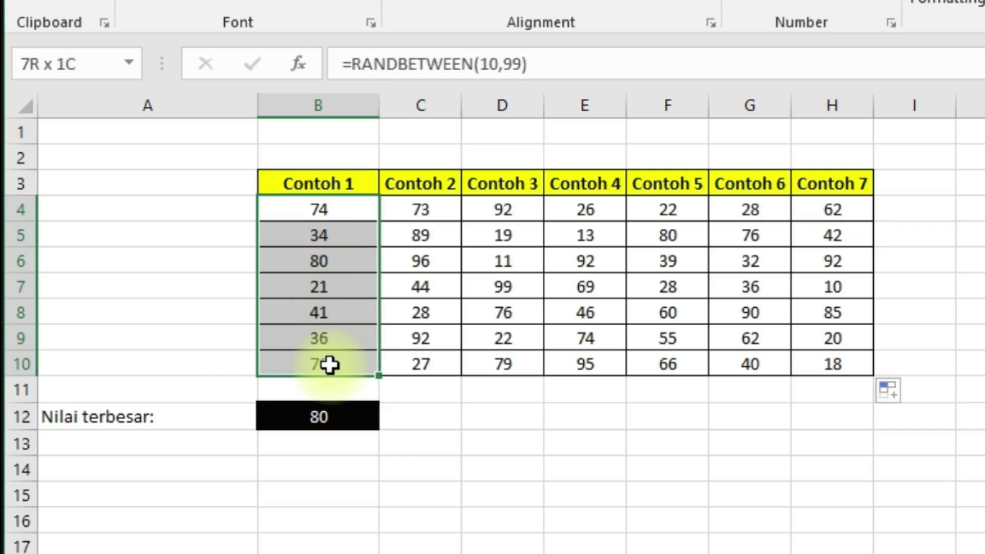
drag(329, 365, 329, 364)
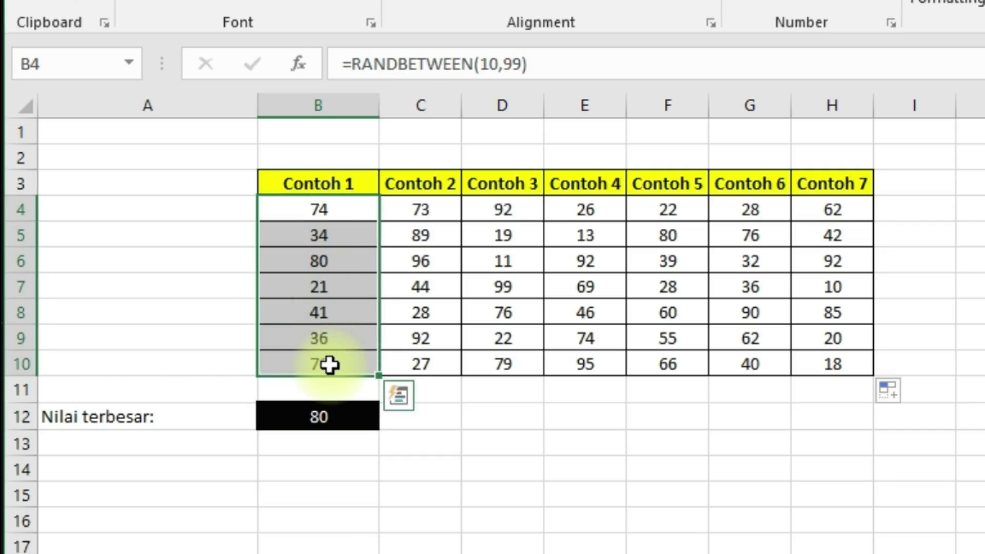
drag(321, 209, 825, 358)
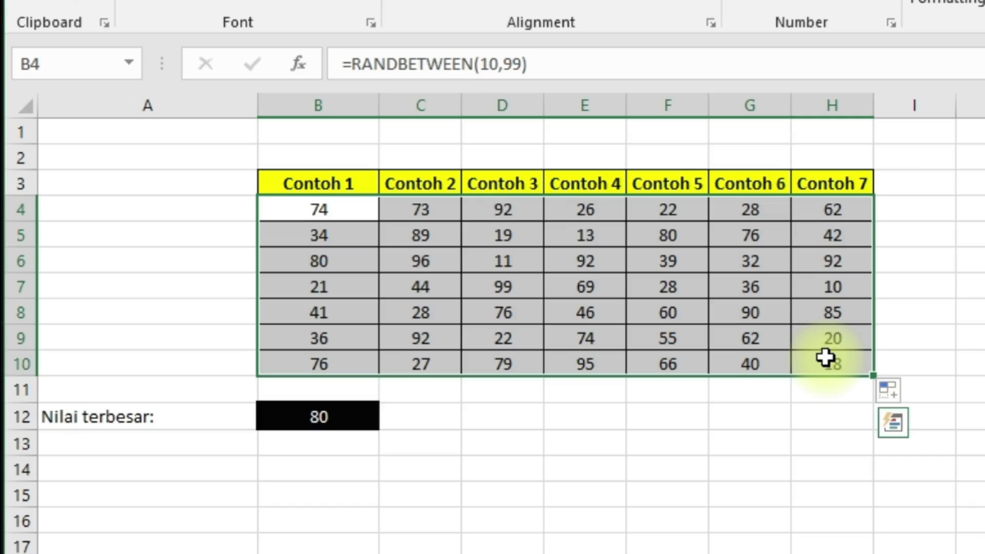
Step: Change the formula in B12 to =MAX(B4:H10) so it covers all seven Contoh lists
click(335, 413)
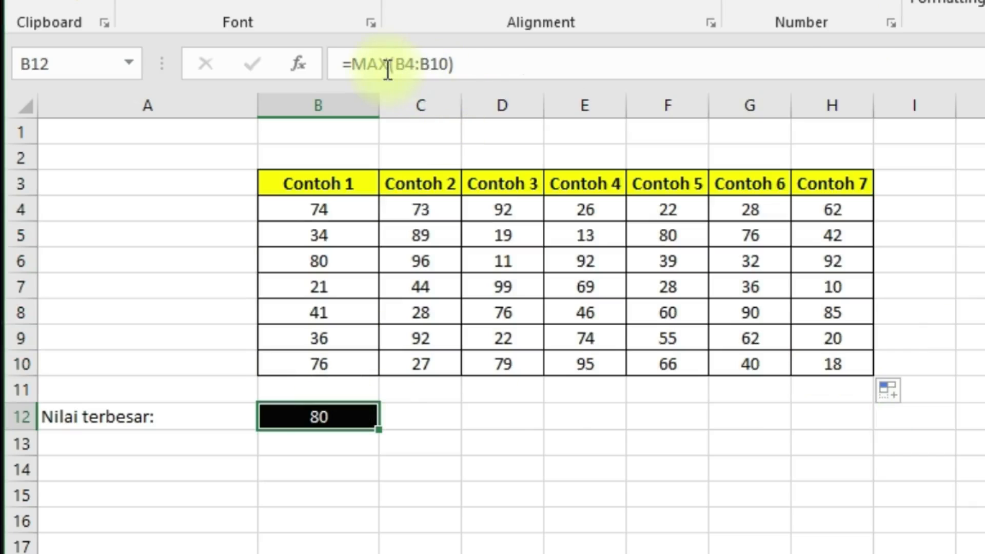
drag(398, 63, 450, 63)
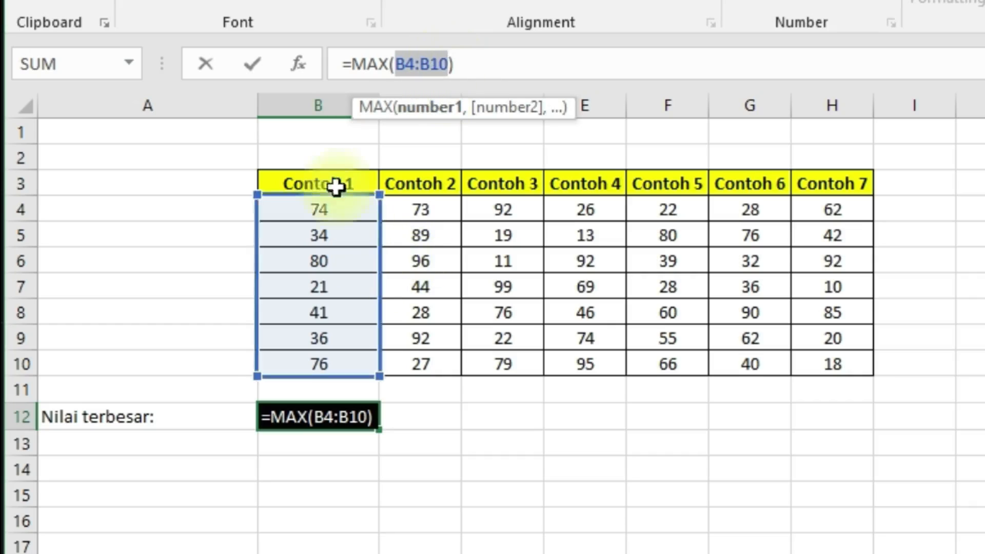
drag(312, 205, 846, 371)
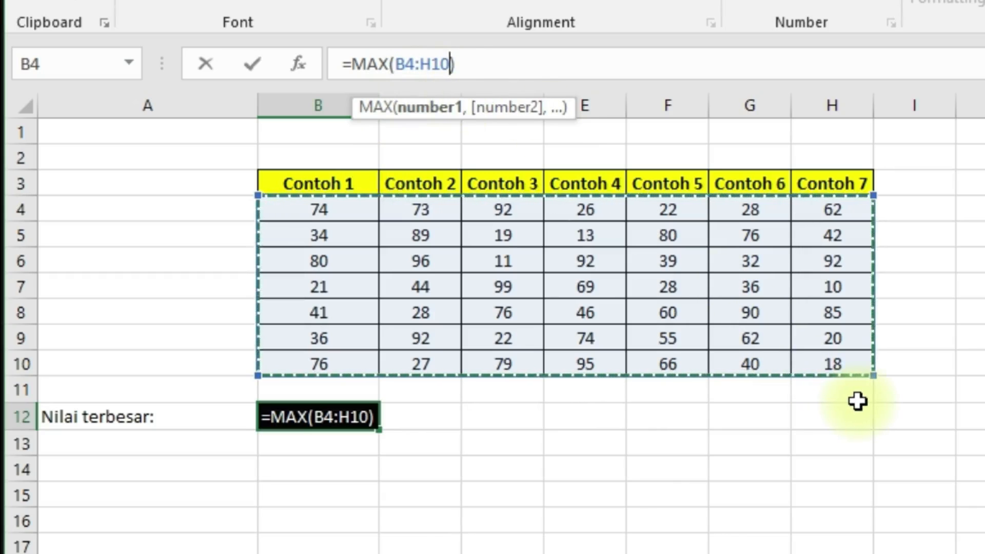
key(Return)
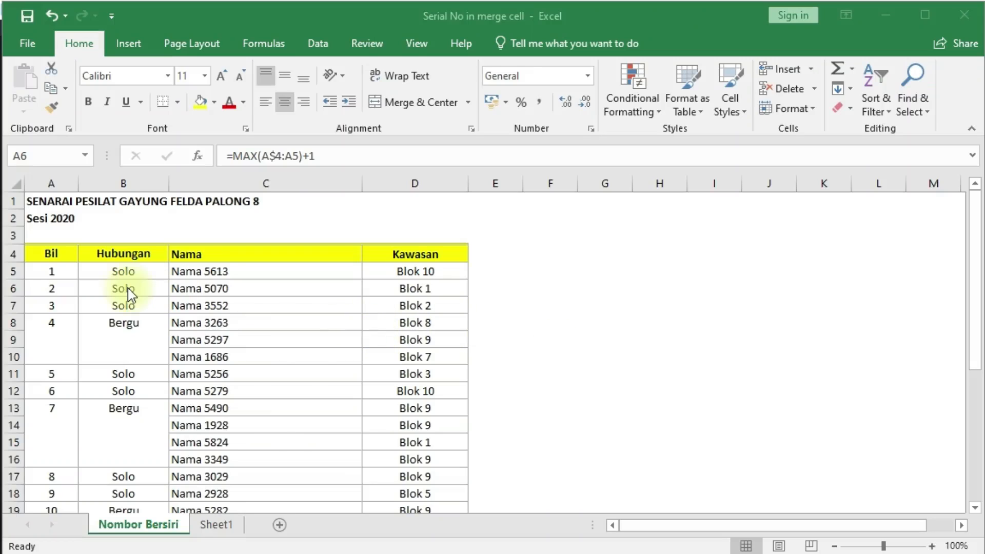
Step: On the Nombor Bersiri sheet, show the formulas in the cells to examine A5 and the Bil column, and return to displaying values
click(55, 273)
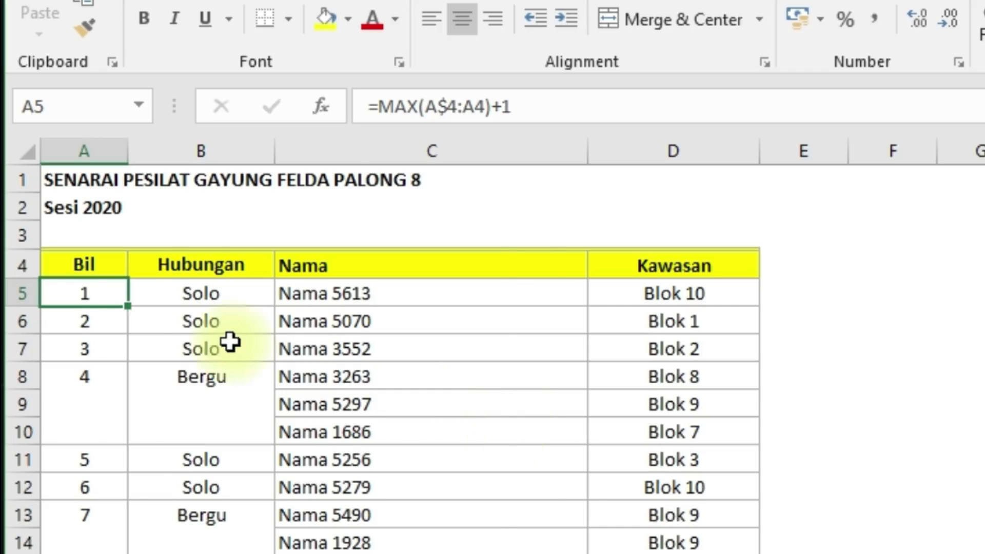
key(ctrl+grave)
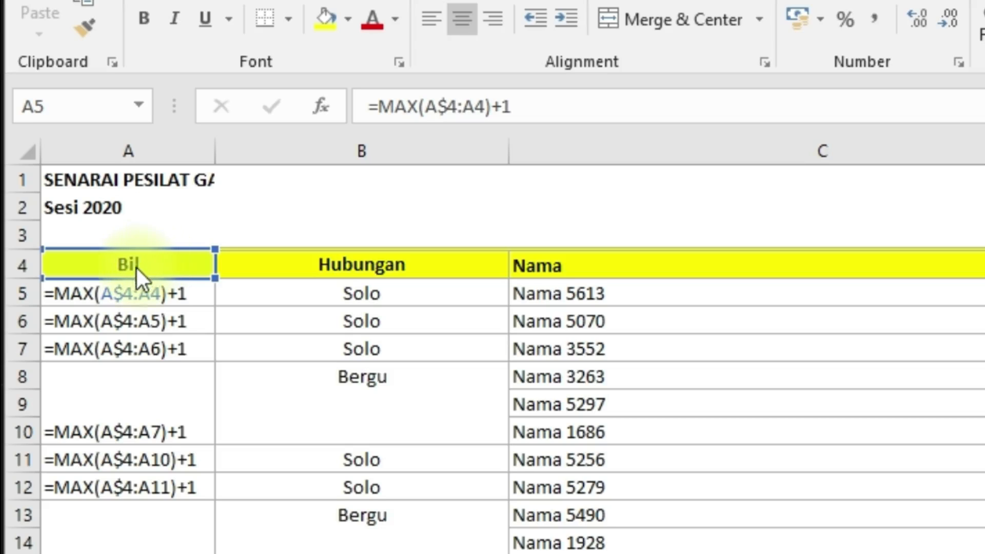
click(134, 297)
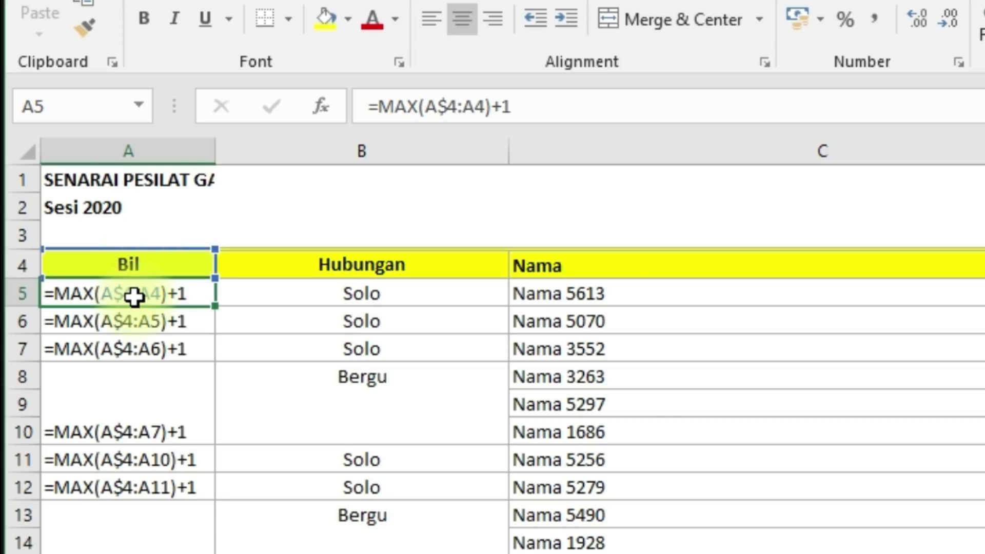
key(ctrl+grave)
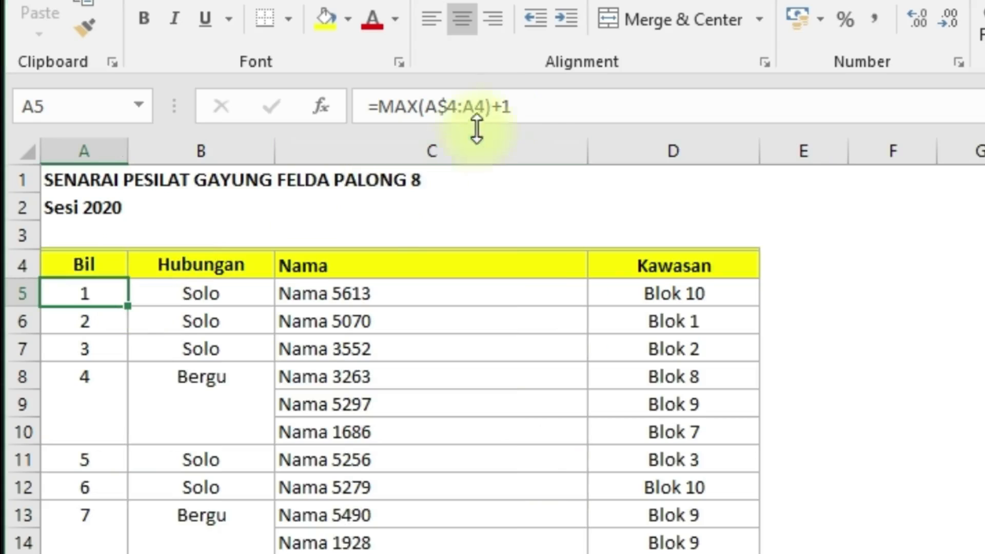
Step: Try removing the +1 from the formula in A5, leaving =MAX(A$4:A4), and undo the change
click(538, 107)
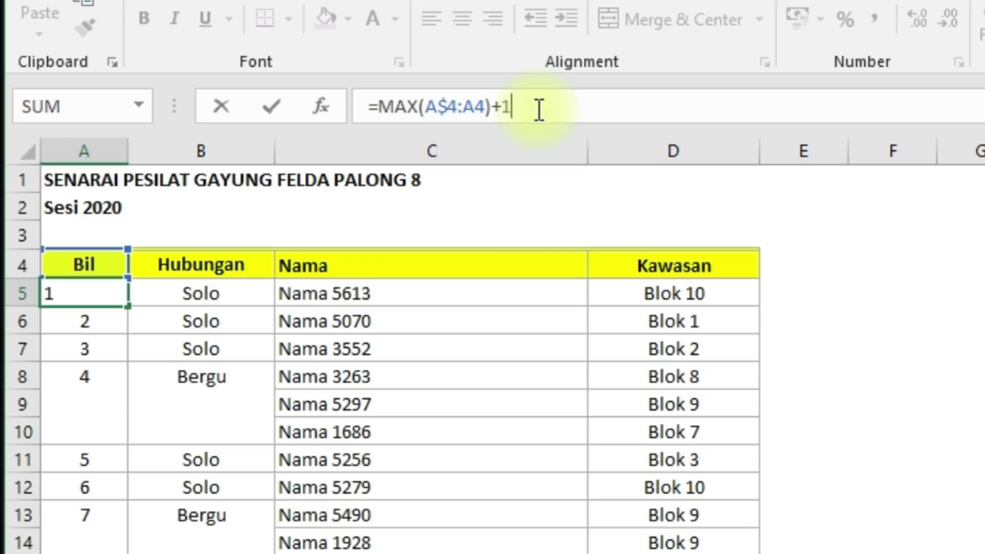
key(BackSpace)
key(BackSpace)
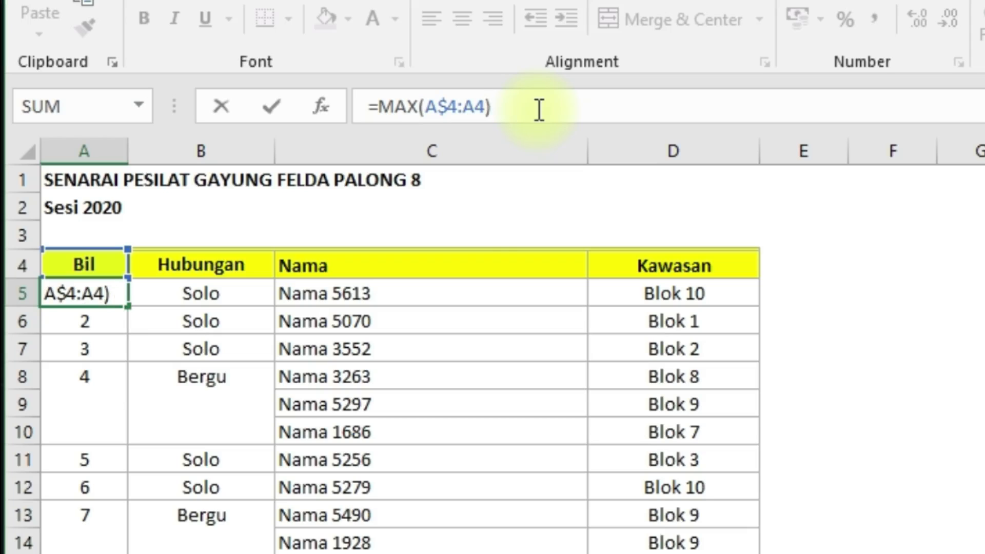
key(Return)
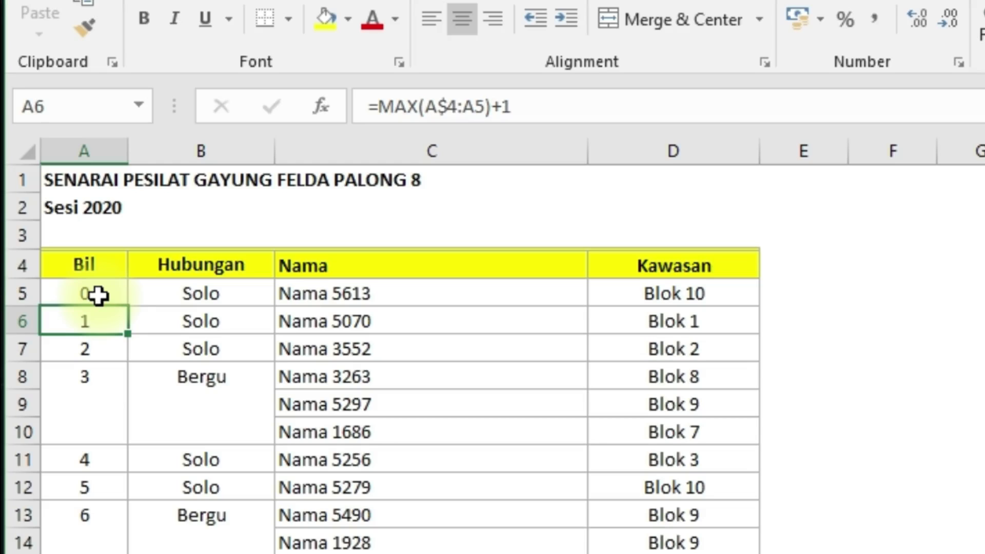
key(ctrl+z)
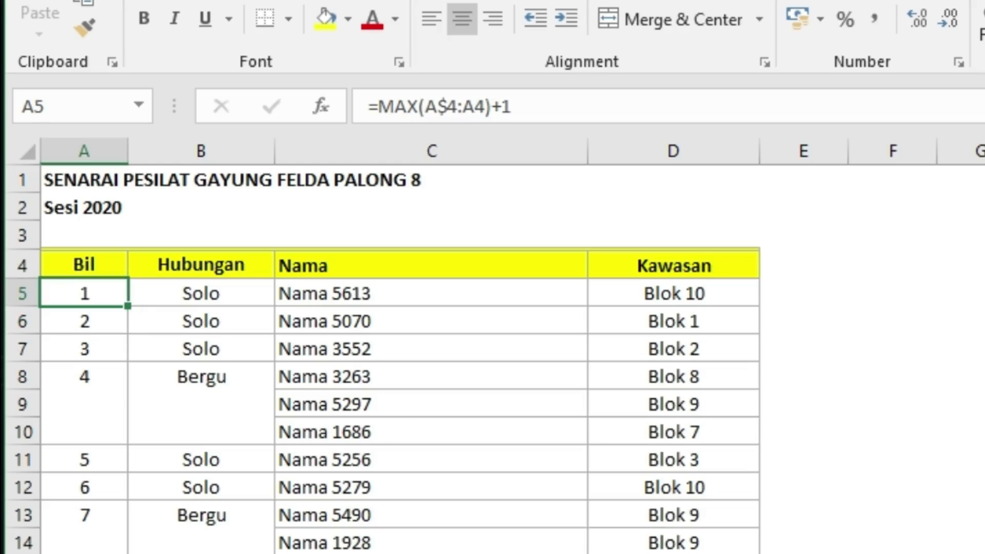